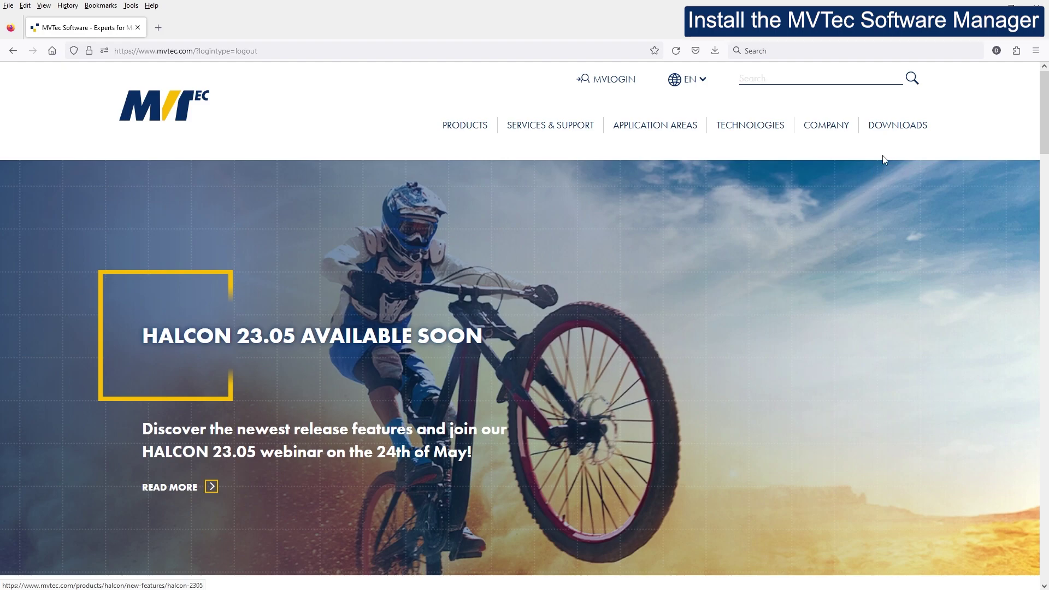
- Go to the MVTec Downloads page and request the Software Manager download
left_click(899, 127)
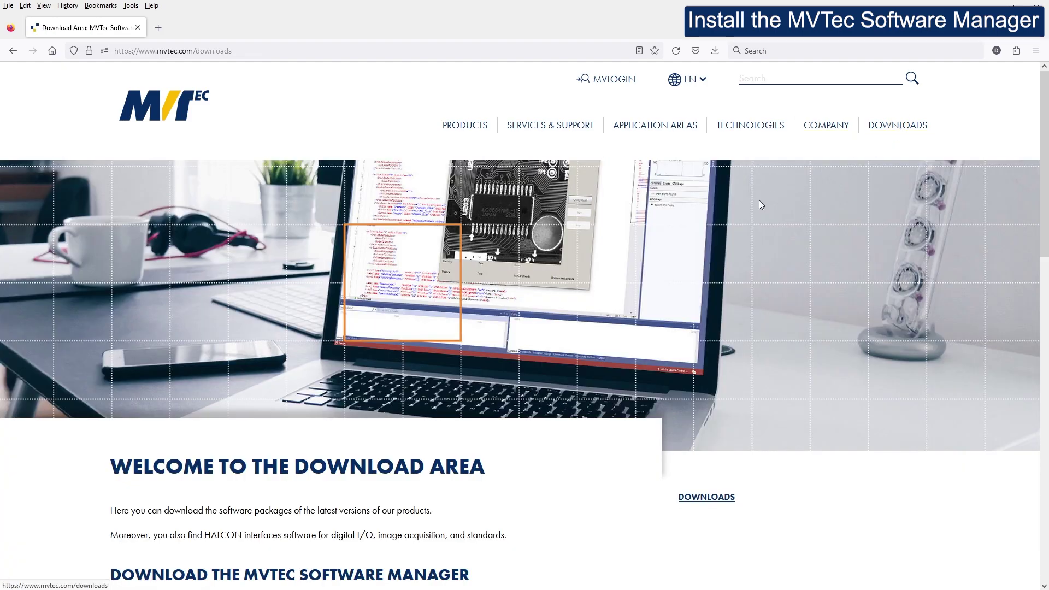
scroll(578, 257, "down", 2)
scroll(578, 256, "down", 3)
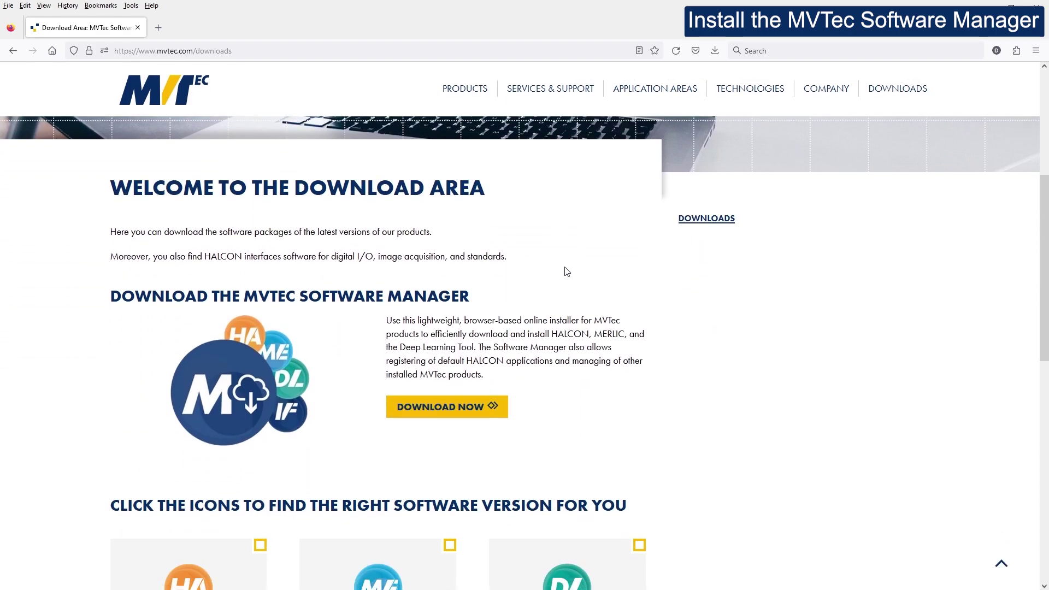
left_click(452, 412)
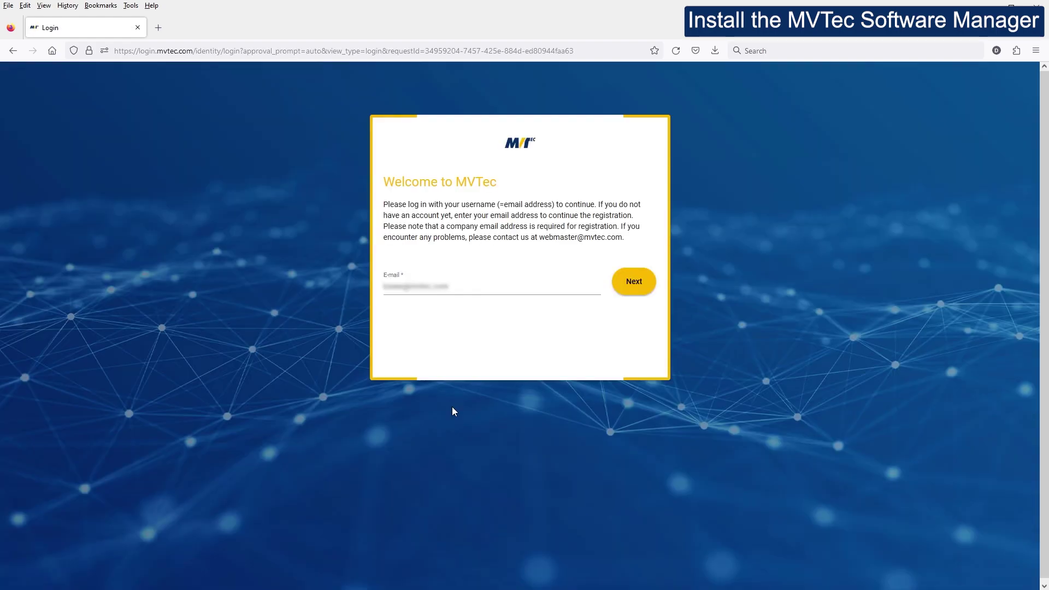
- Log in to the MVTec account and download the Software Manager 1.3.0 Windows x64 zip
left_click(628, 295)
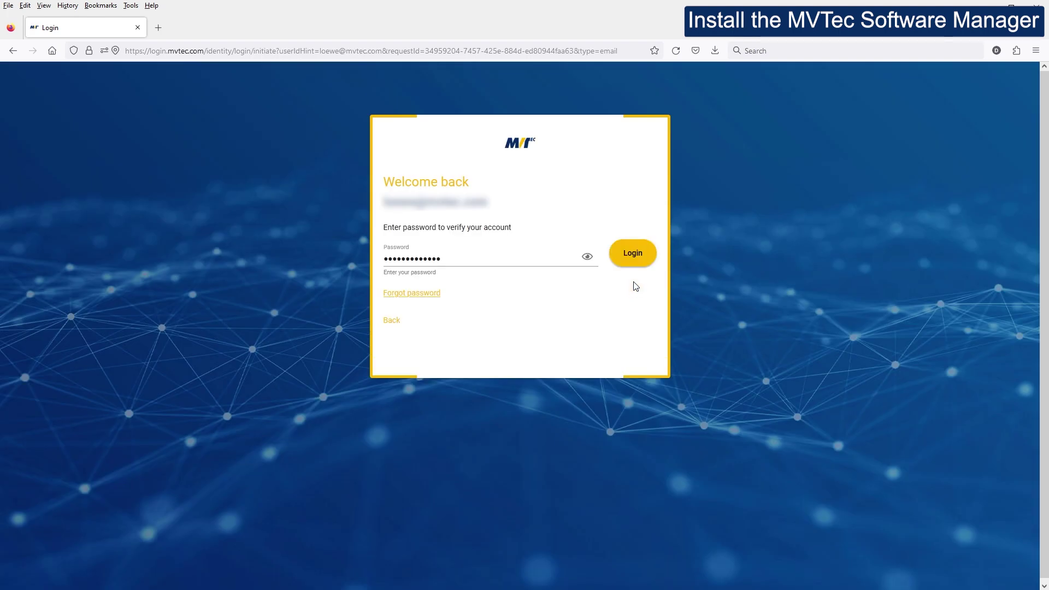
left_click(632, 258)
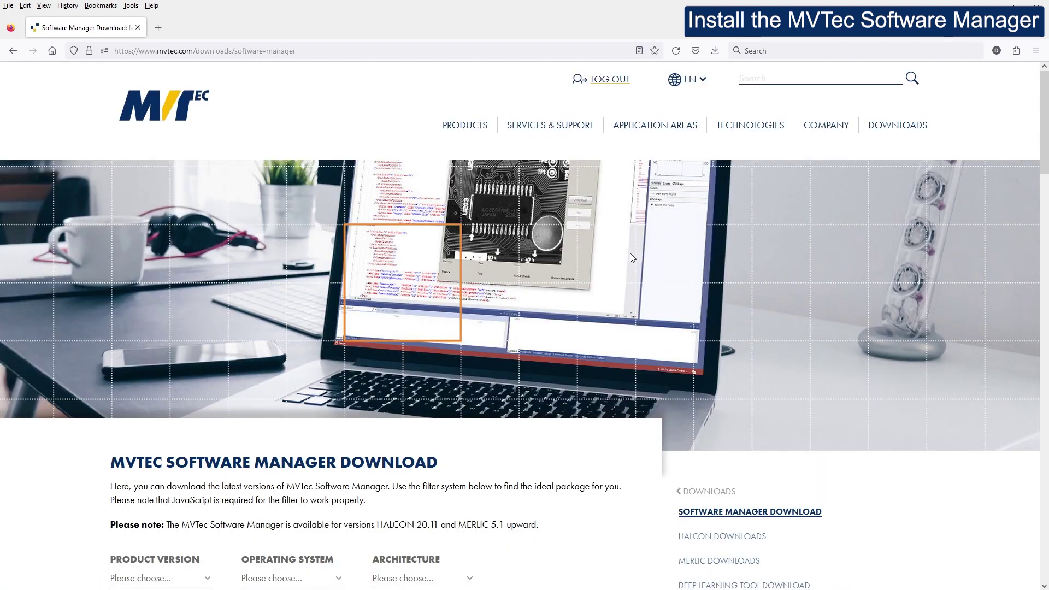
scroll(461, 340, "down", 2)
scroll(461, 339, "down", 2)
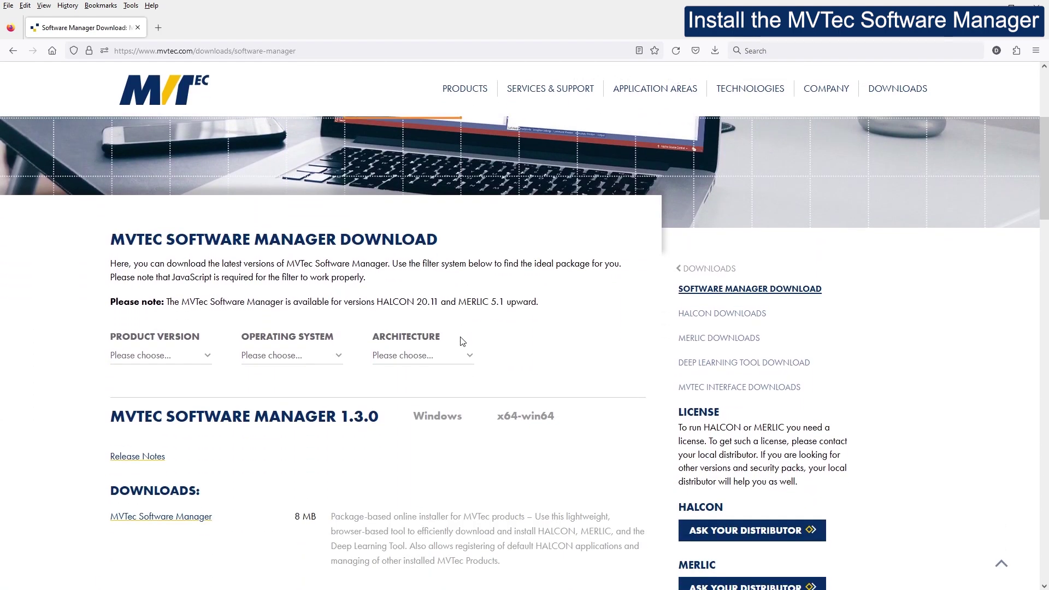
left_click(201, 517)
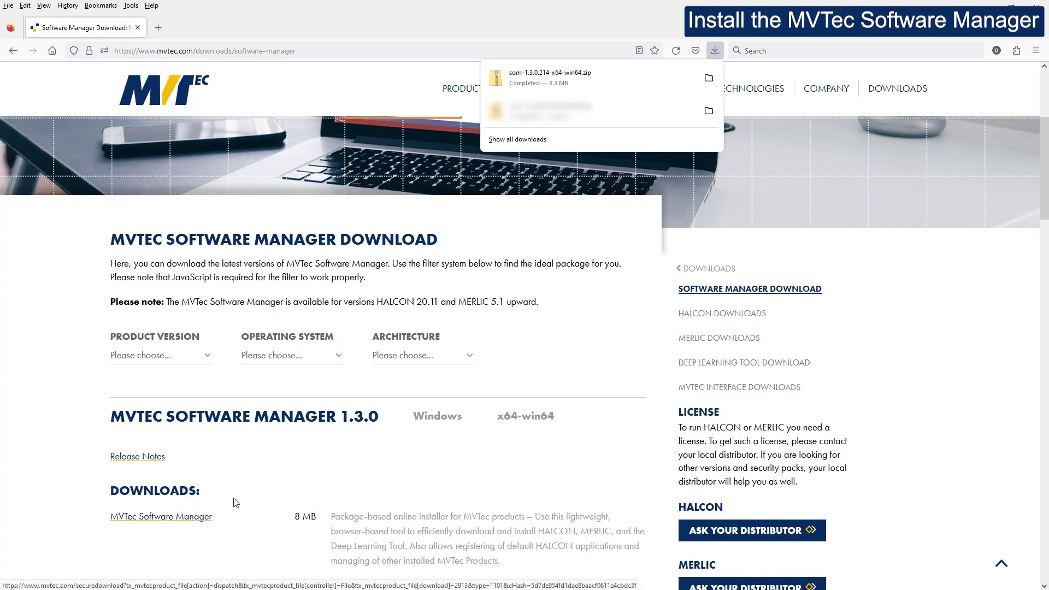
- Extract the Software Manager zip with 7-Zip and launch som.exe from the new som-1.3.0.214 folder
left_click(710, 79)
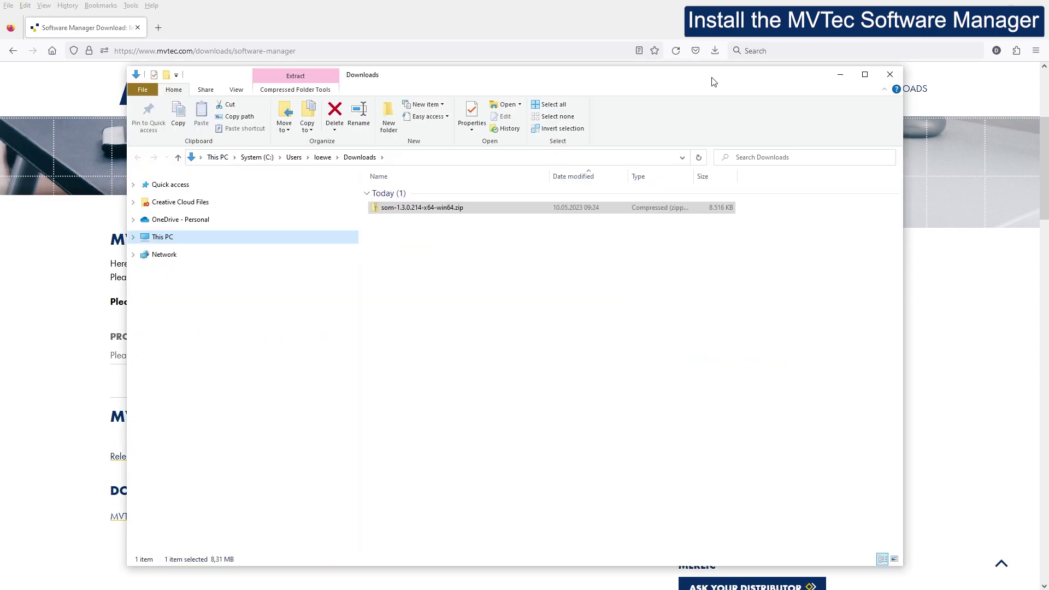
right_click(424, 208)
mouse_move(450, 257)
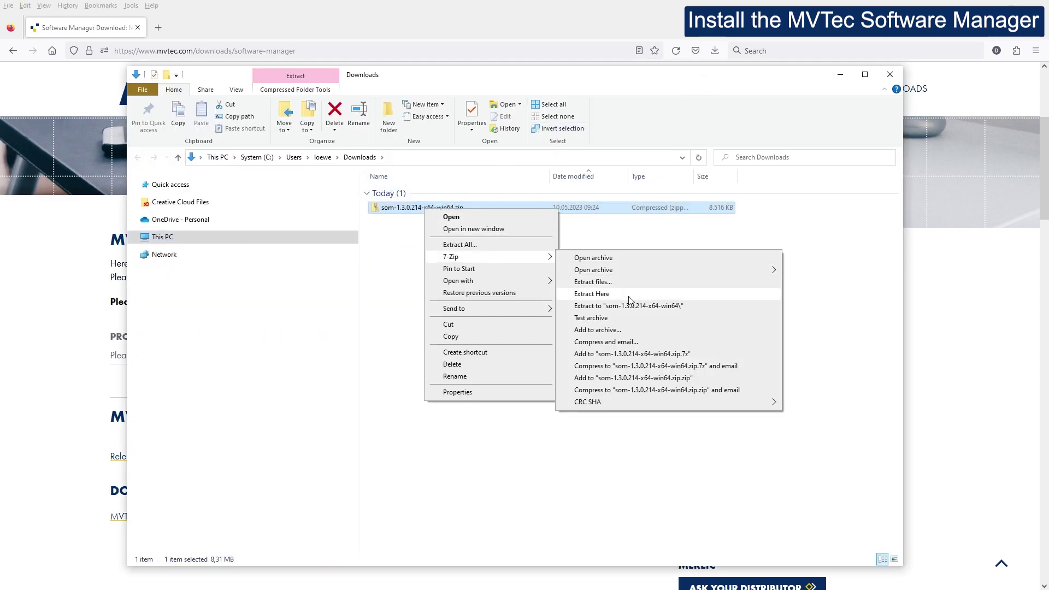
left_click(631, 305)
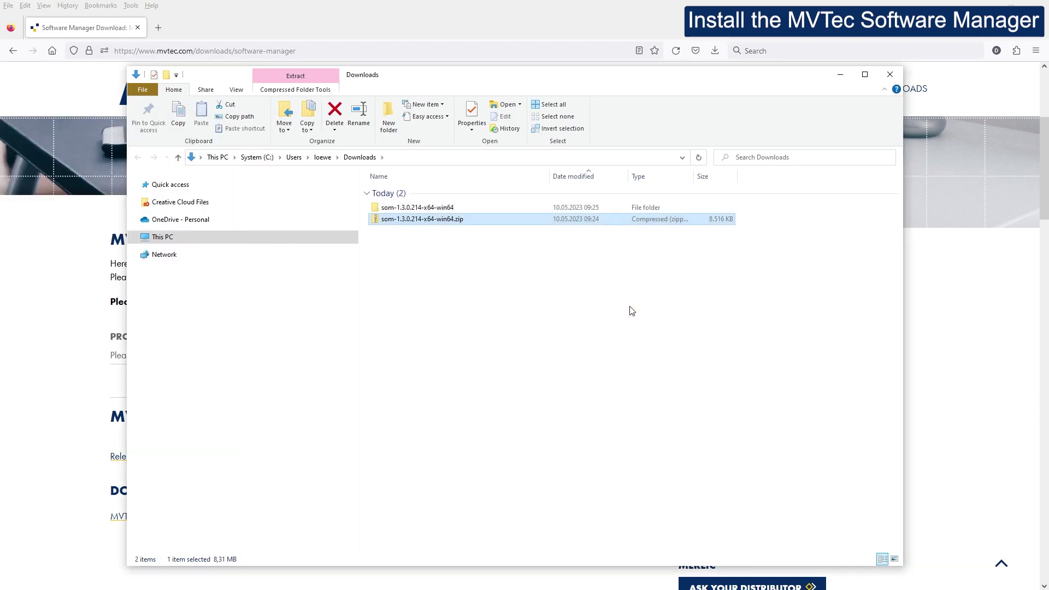
double_click(430, 210)
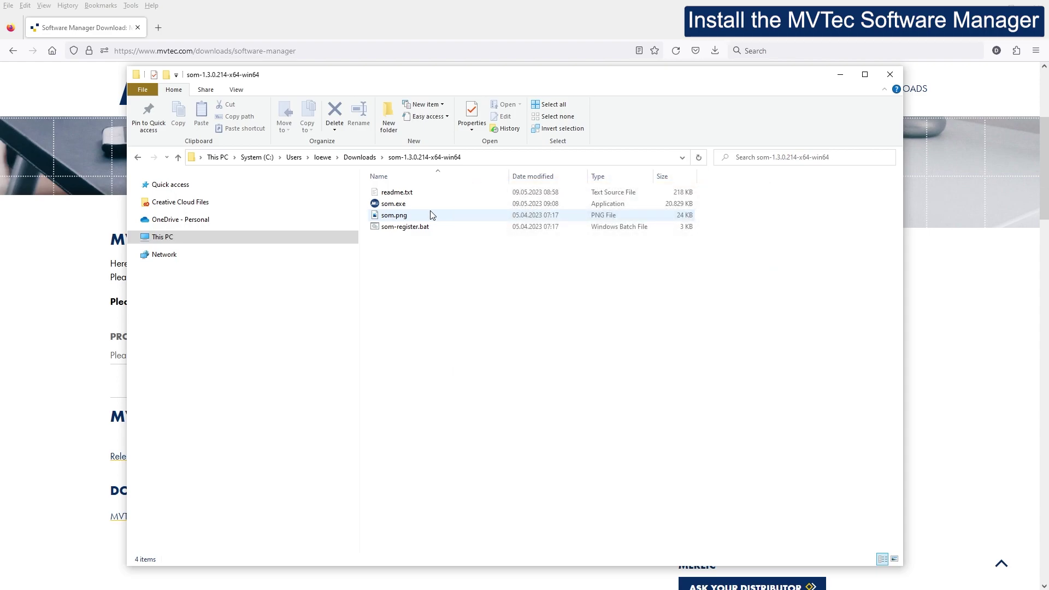
double_click(397, 204)
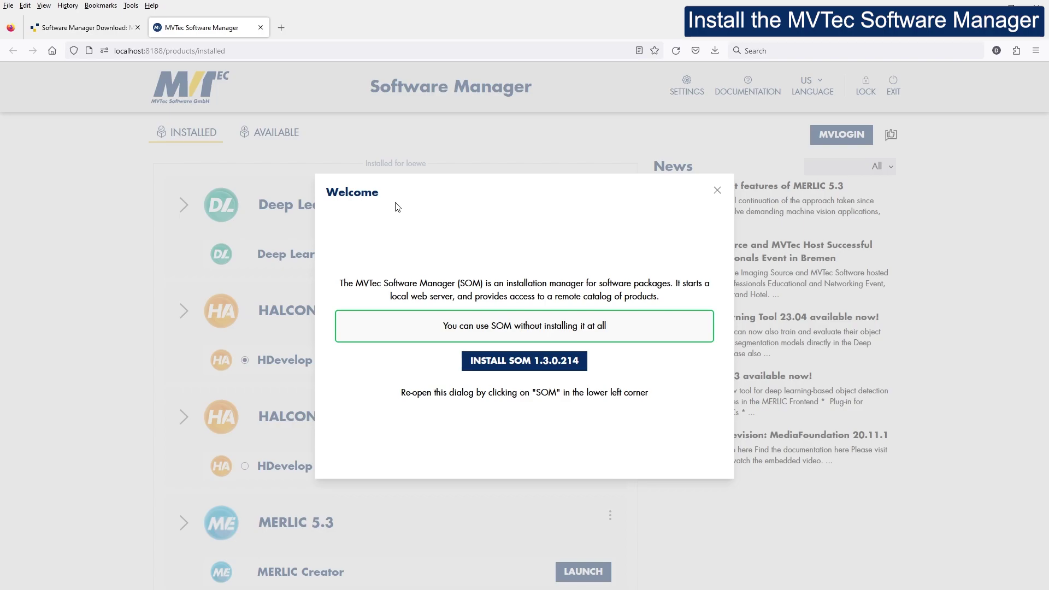
- Install SOM 1.3.0.214 from the Welcome dialog
left_click(488, 363)
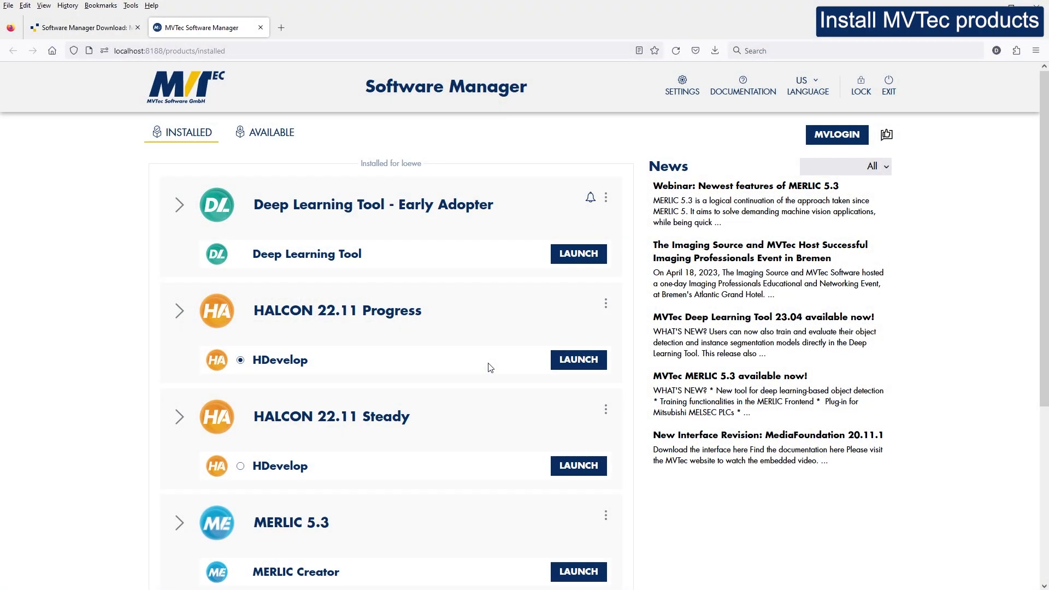
- Browse the Available products list down to the bottom and back to the top
left_click(278, 137)
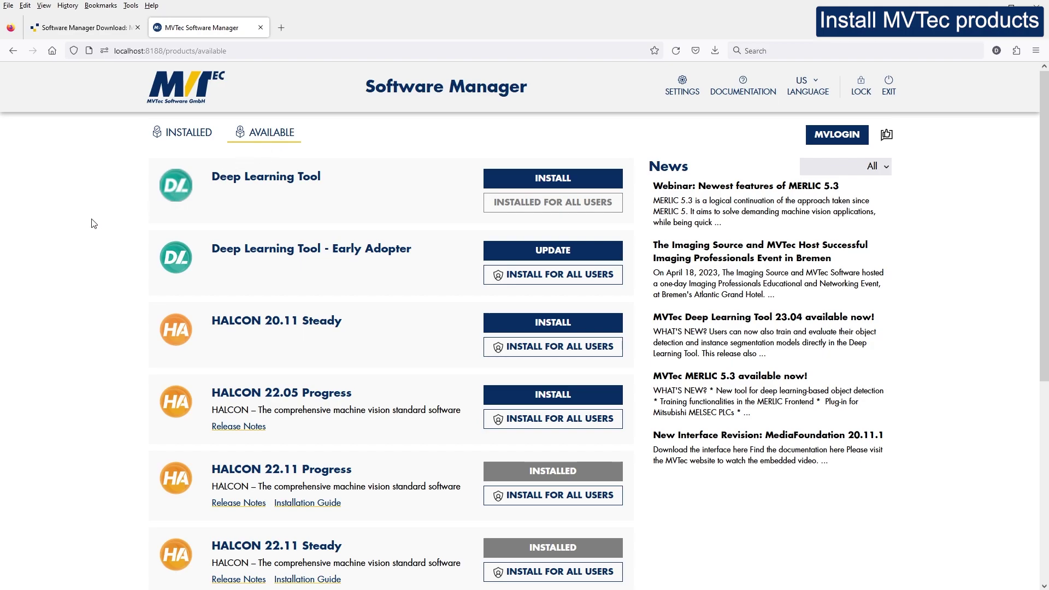
scroll(93, 223, "down", 2)
scroll(93, 222, "down", 1)
scroll(93, 223, "down", 2)
scroll(93, 222, "down", 1)
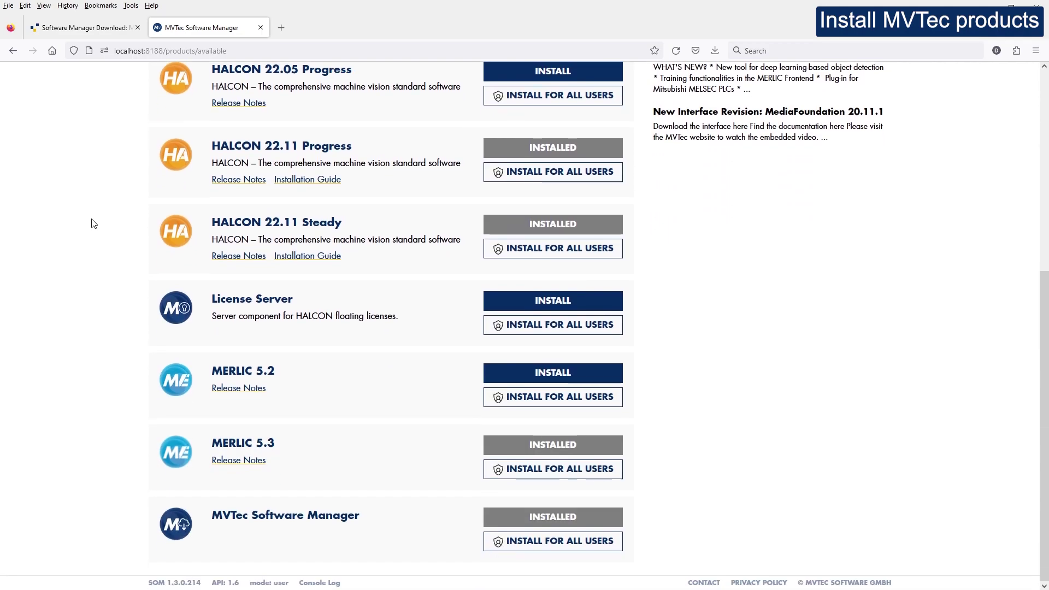
scroll(93, 223, "up", 6)
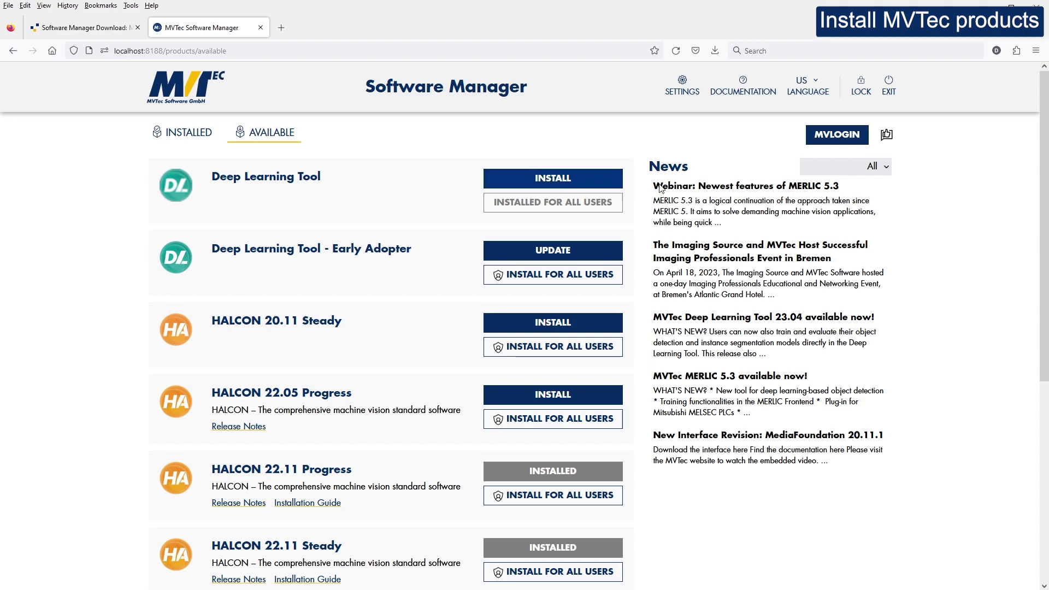
- Log in via MVLOGIN and review the install paths on the Settings Installations tab
left_click(831, 143)
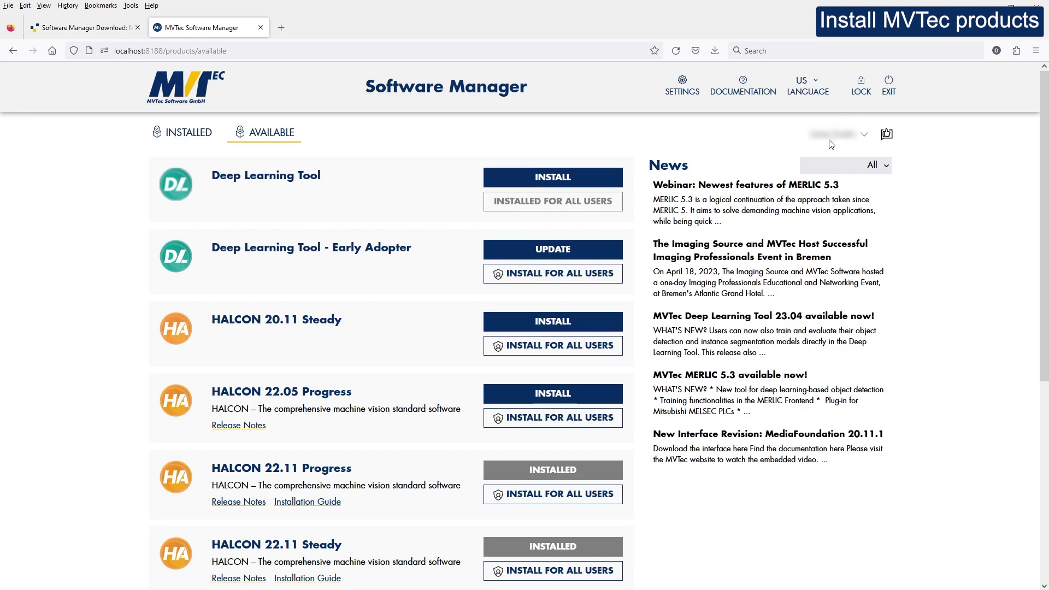
left_click(679, 89)
left_click(450, 218)
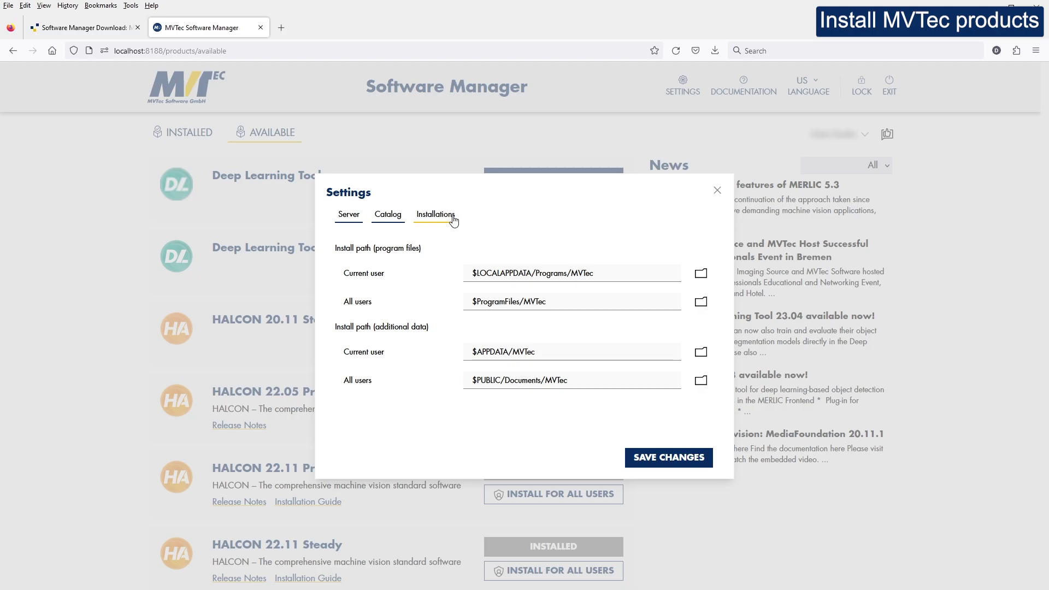
left_click(718, 190)
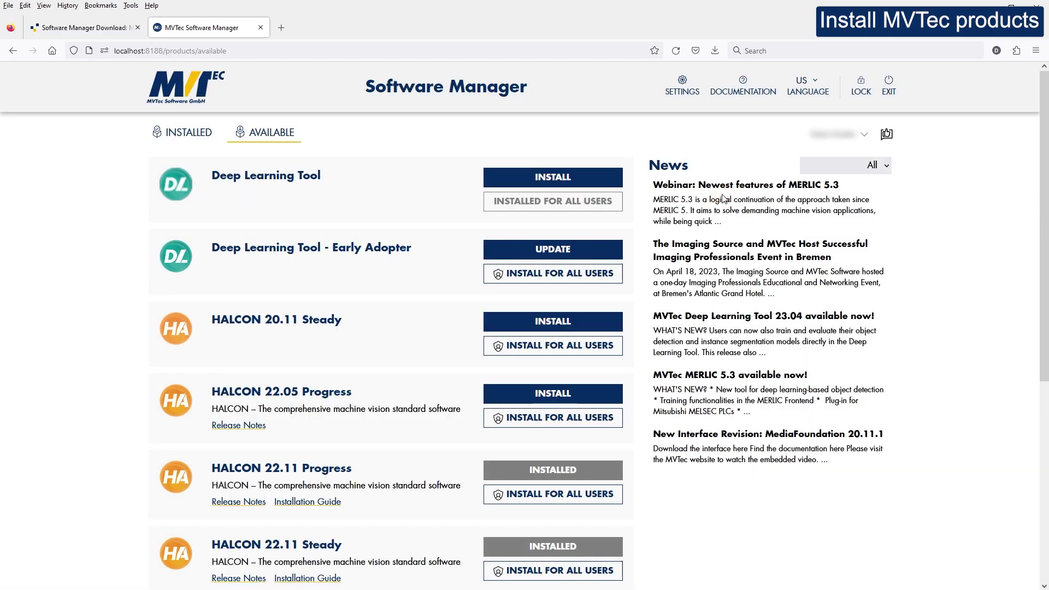
- Review HALCON 22.05 Progress's packages (15 packages, 8.75 GB), including the Development group, without installing
left_click(564, 394)
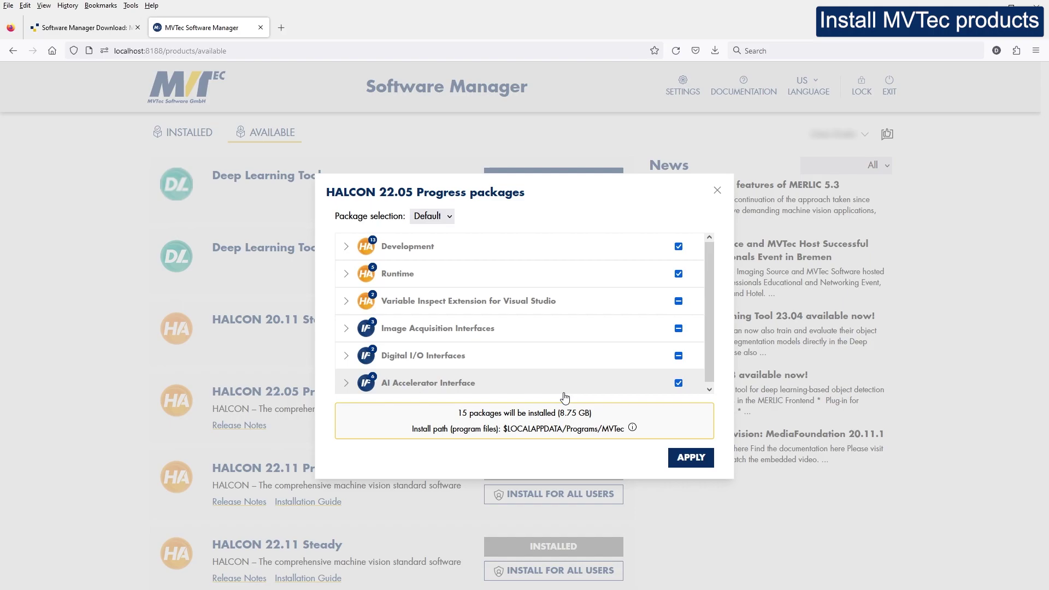
left_click(346, 249)
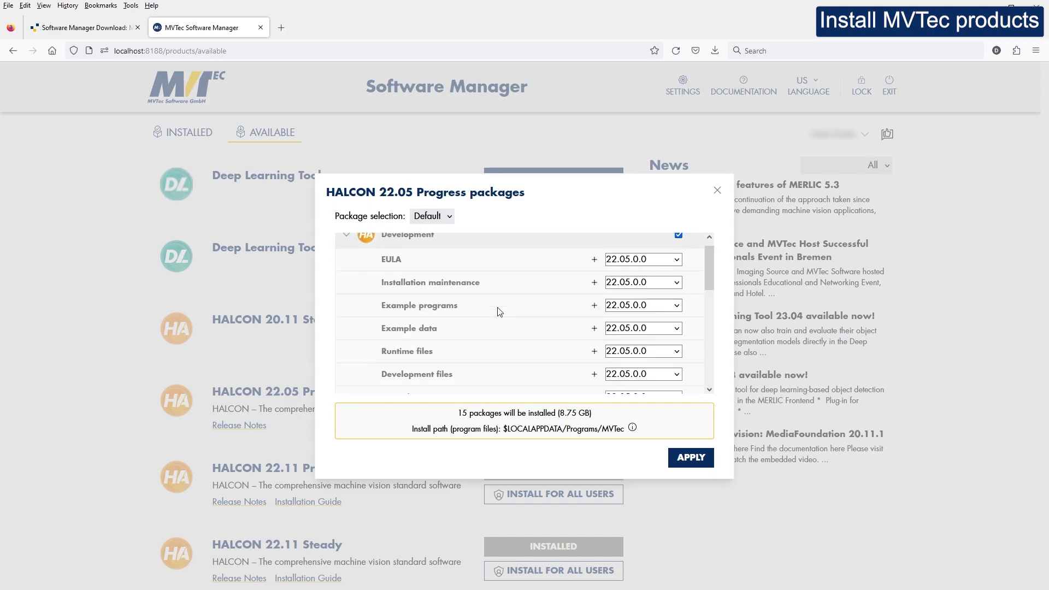
scroll(497, 311, "down", 3)
scroll(498, 312, "down", 2)
scroll(498, 312, "down", 2)
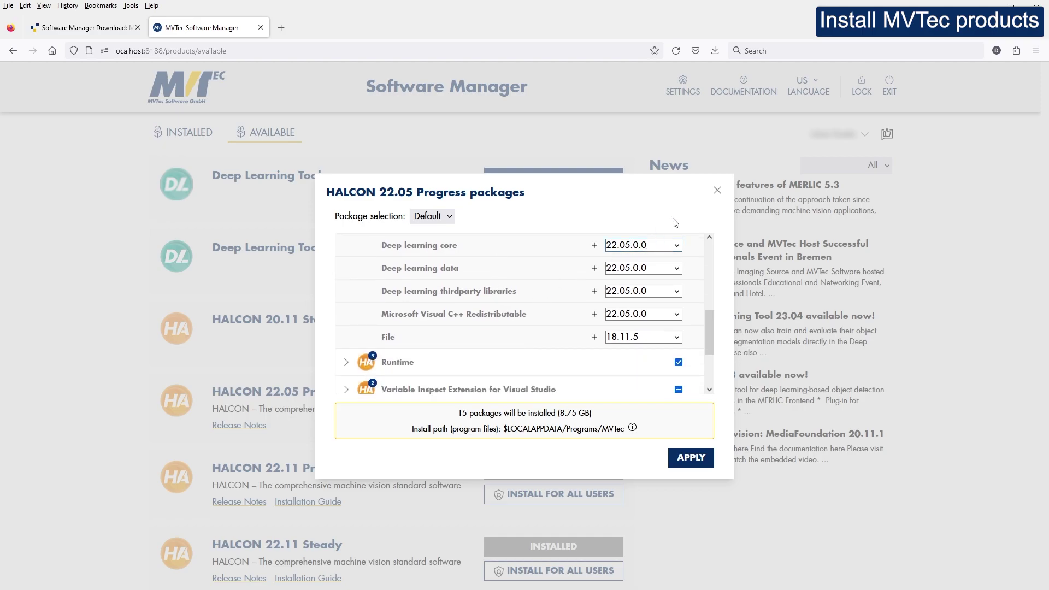
left_click(716, 191)
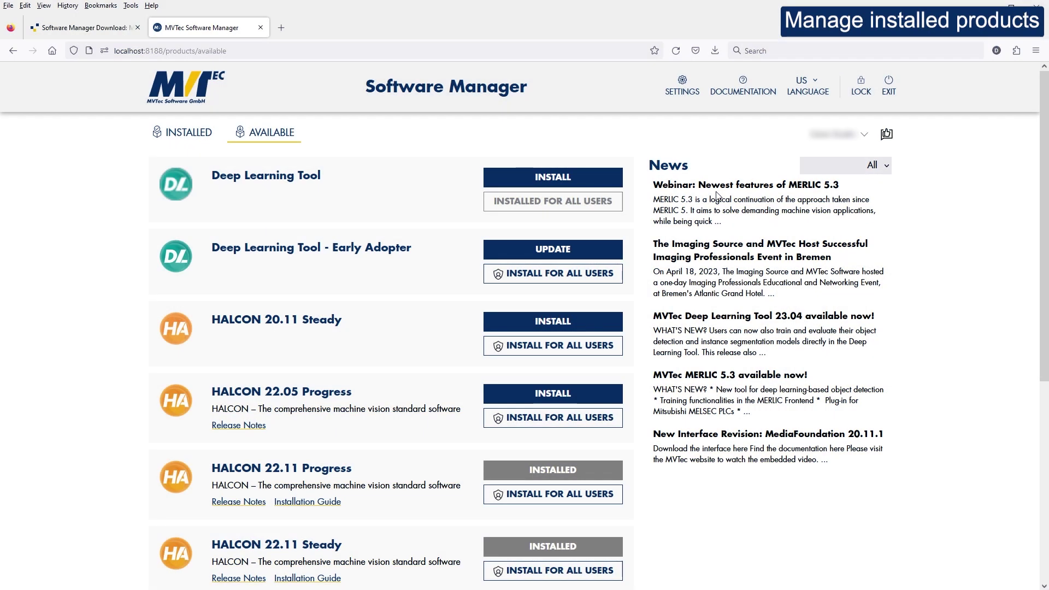
- On Installed products, review Deep Learning Tool - Early Adopter's four 23.04 package updates without updating
left_click(189, 134)
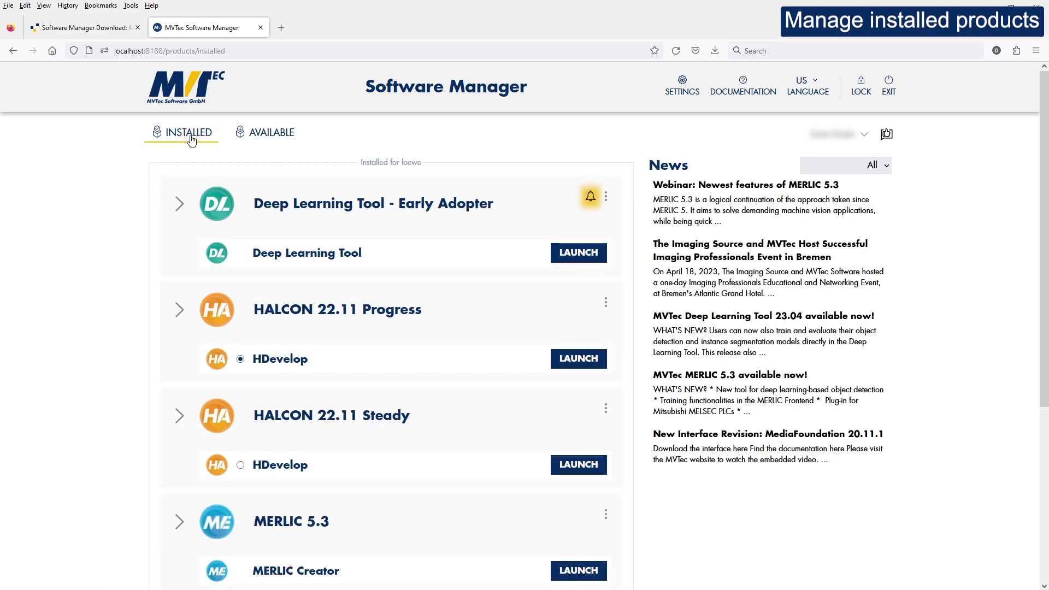
left_click(605, 200)
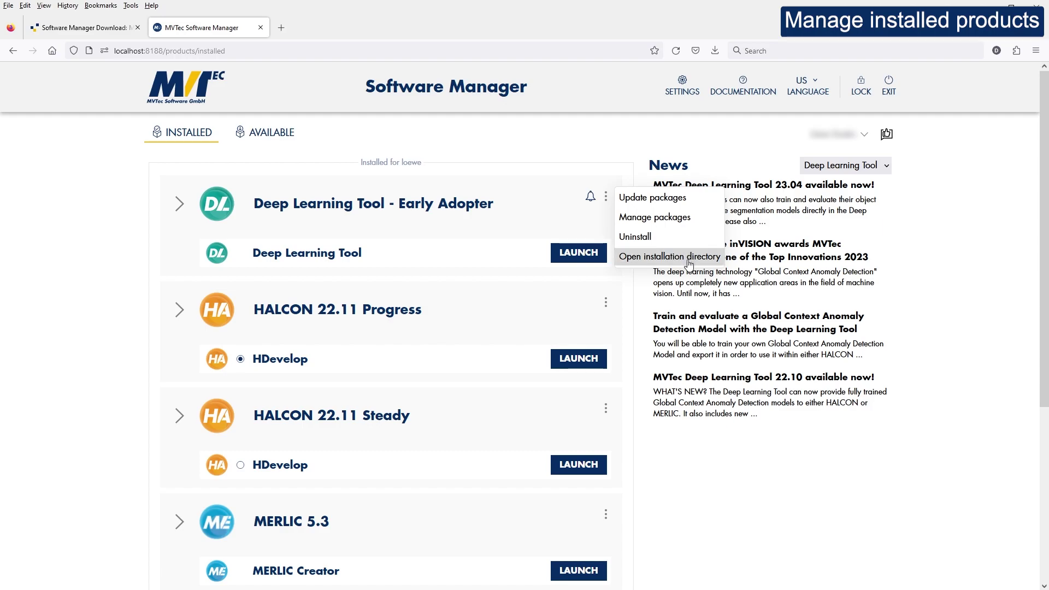
left_click(683, 204)
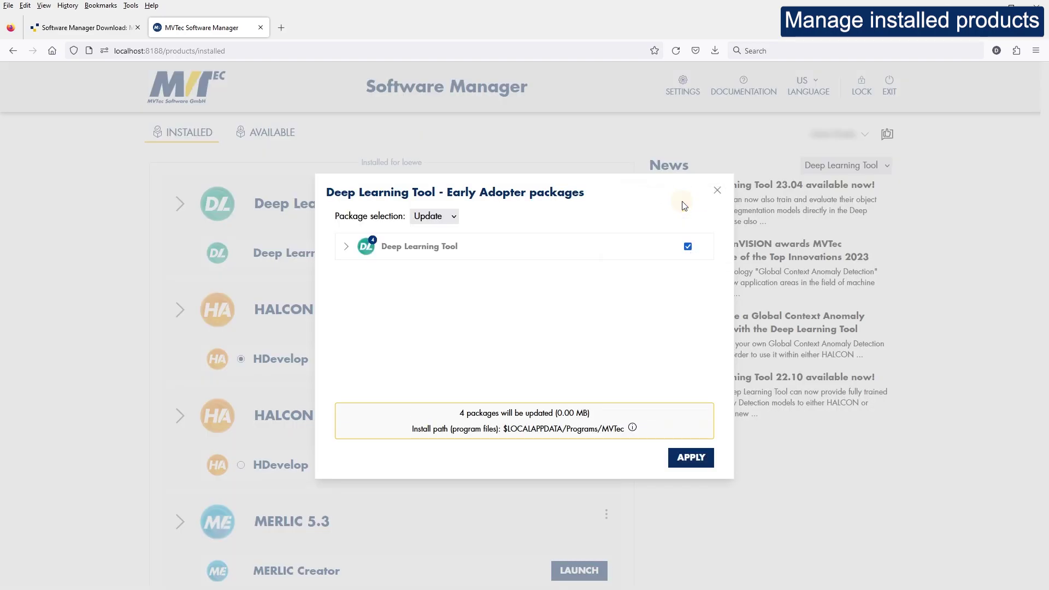
left_click(346, 247)
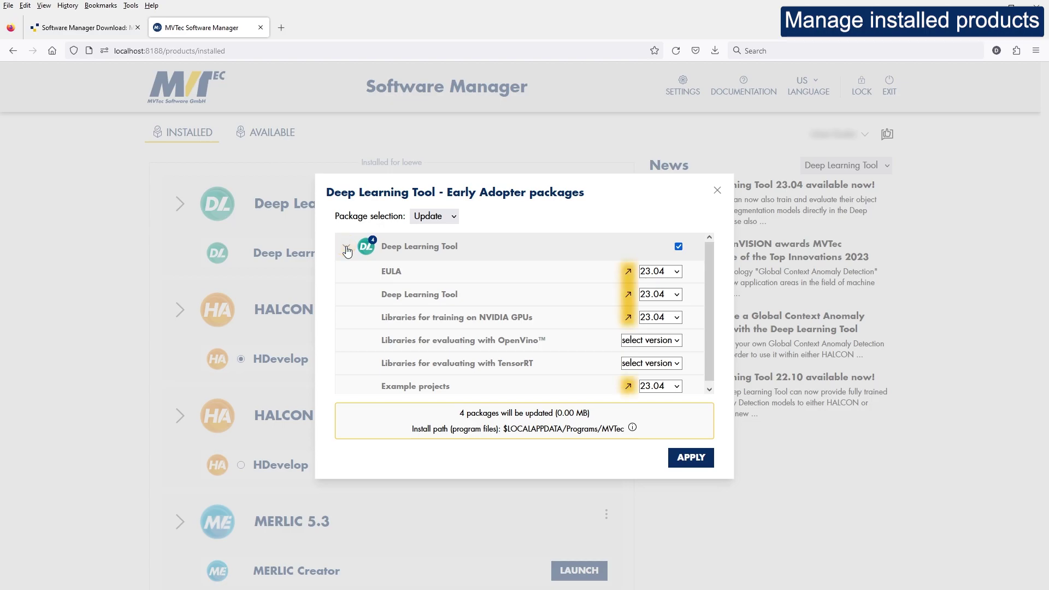
left_click(717, 192)
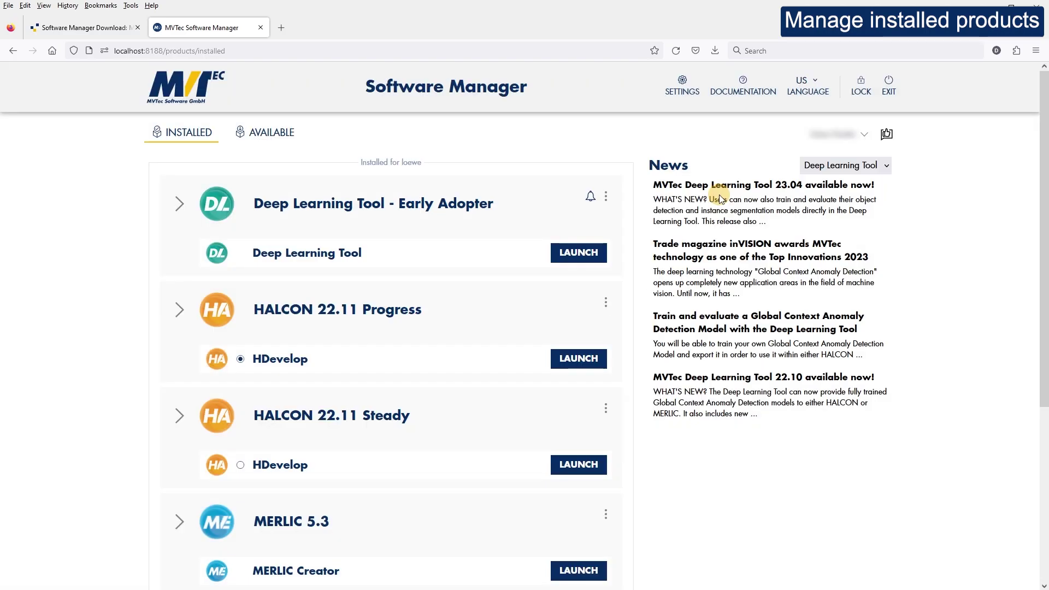
- View HALCON 22.11 Progress's license file dialog showing license.dat without uploading
left_click(605, 303)
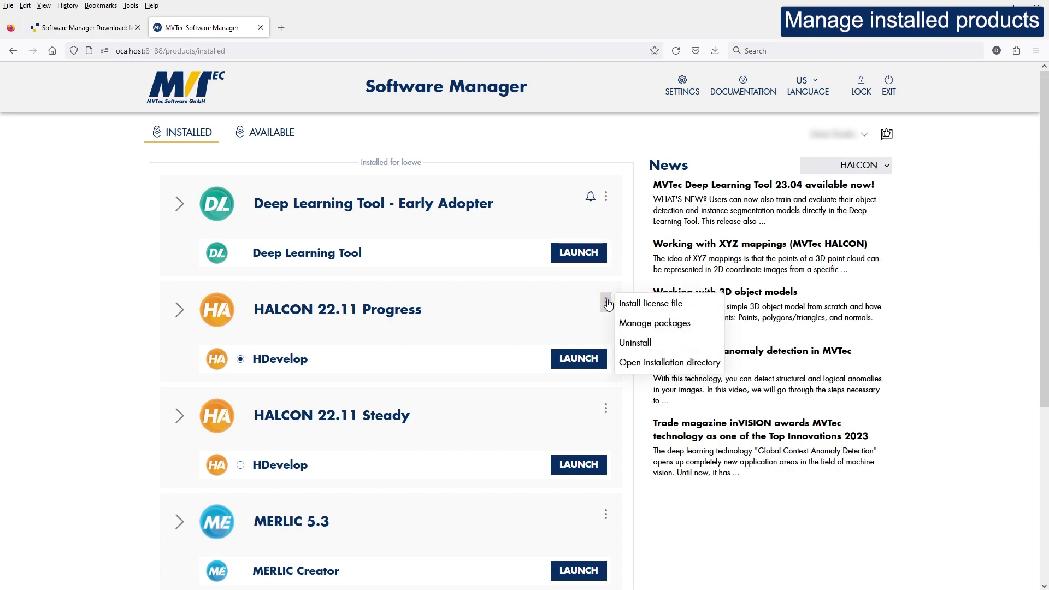
left_click(667, 306)
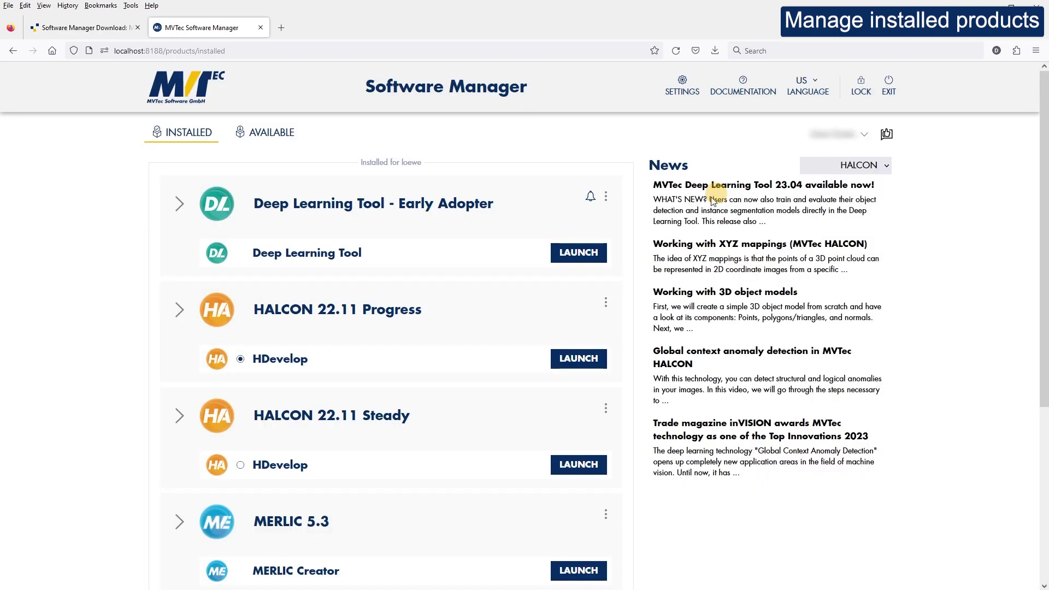
left_click(718, 191)
- Expand HALCON 22.11 Progress and register HALCON 22.11 Steady's HDevelop instead of the Progress one
scroll(107, 339, "down", 5)
scroll(108, 339, "down", 1)
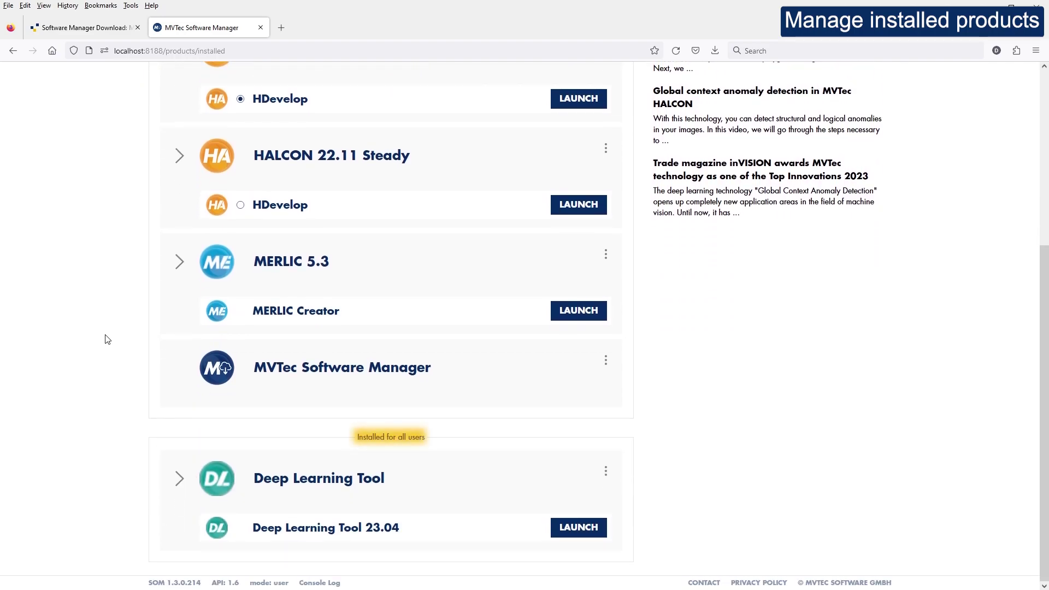
scroll(107, 339, "up", 3)
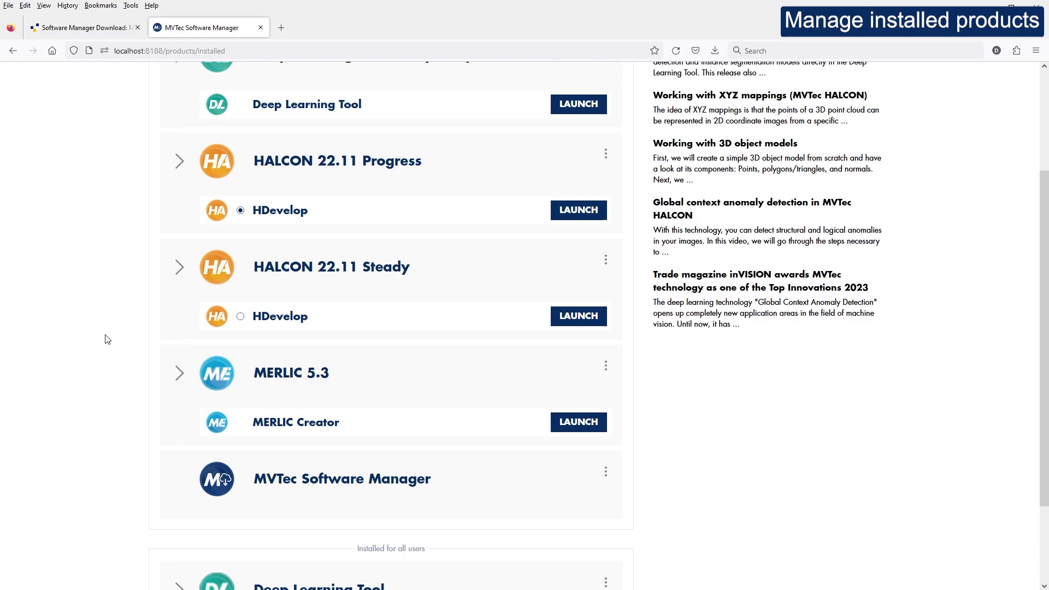
left_click(180, 169)
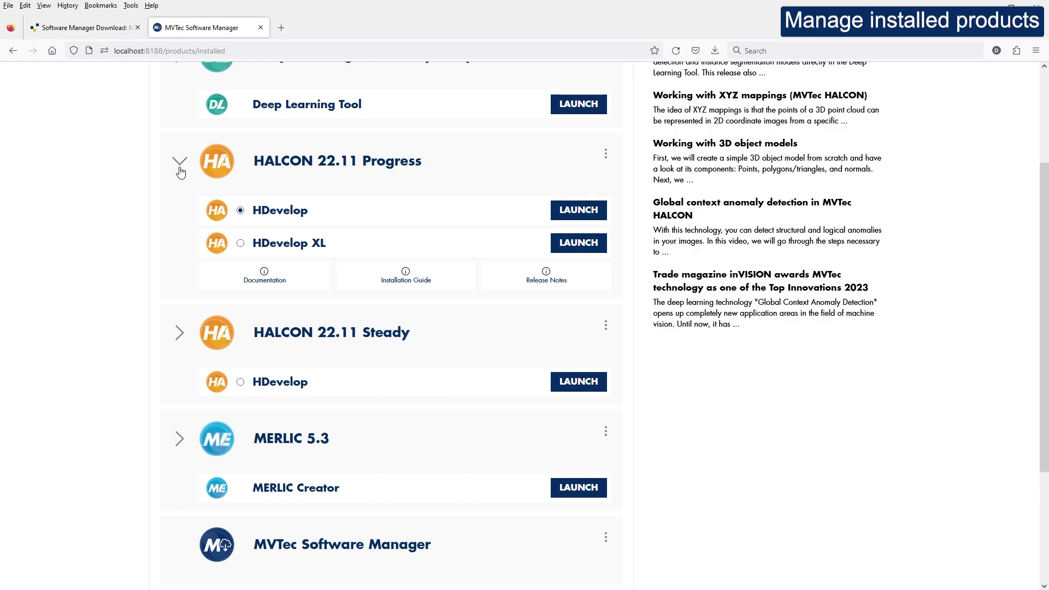
left_click(241, 382)
- Close the Software Manager browser tab and reopen it from the tray icon
left_click(261, 27)
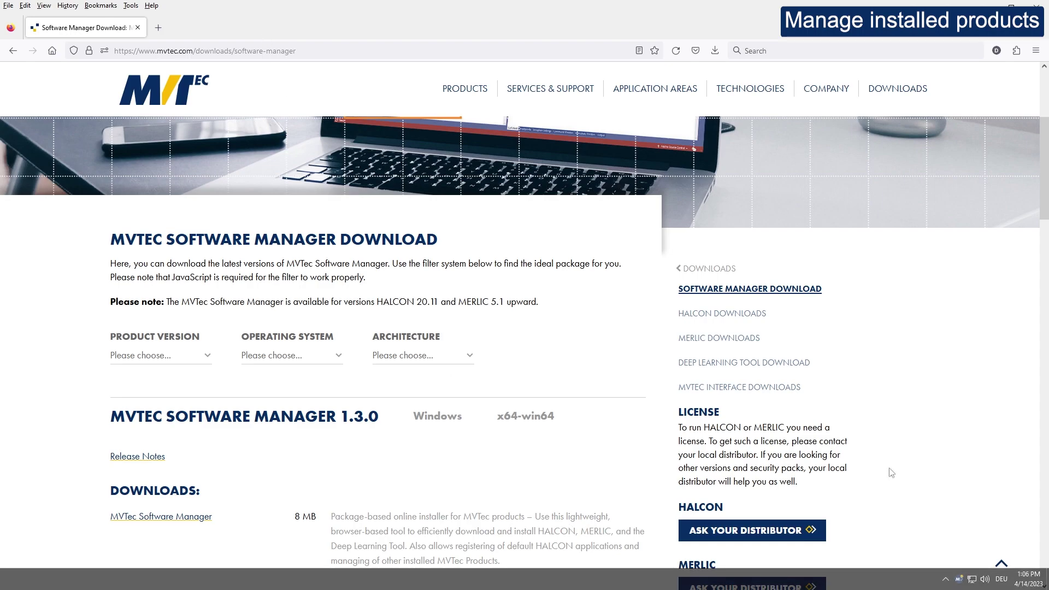
right_click(959, 581)
left_click(964, 535)
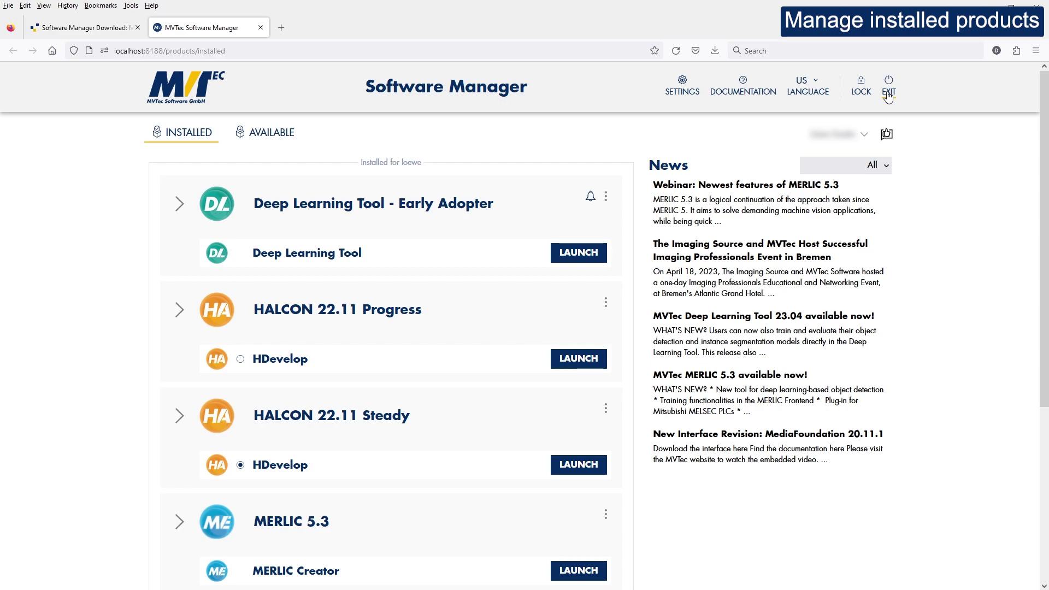
- Read the documentation's Usage, Command line usage and HTTP proxy sections, then return to Installed products
left_click(756, 91)
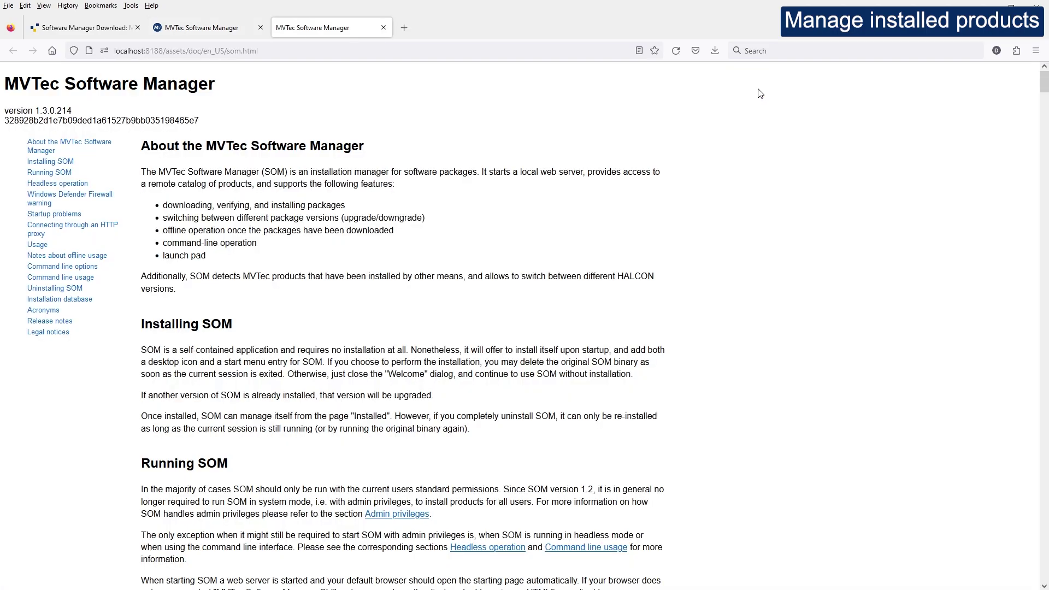
left_click(39, 244)
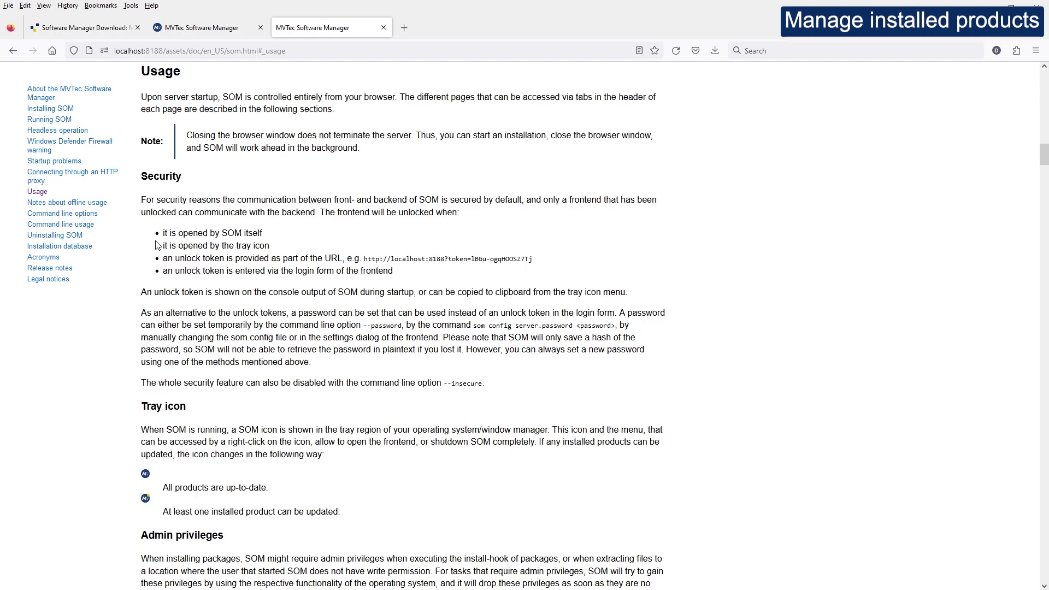
left_click(98, 229)
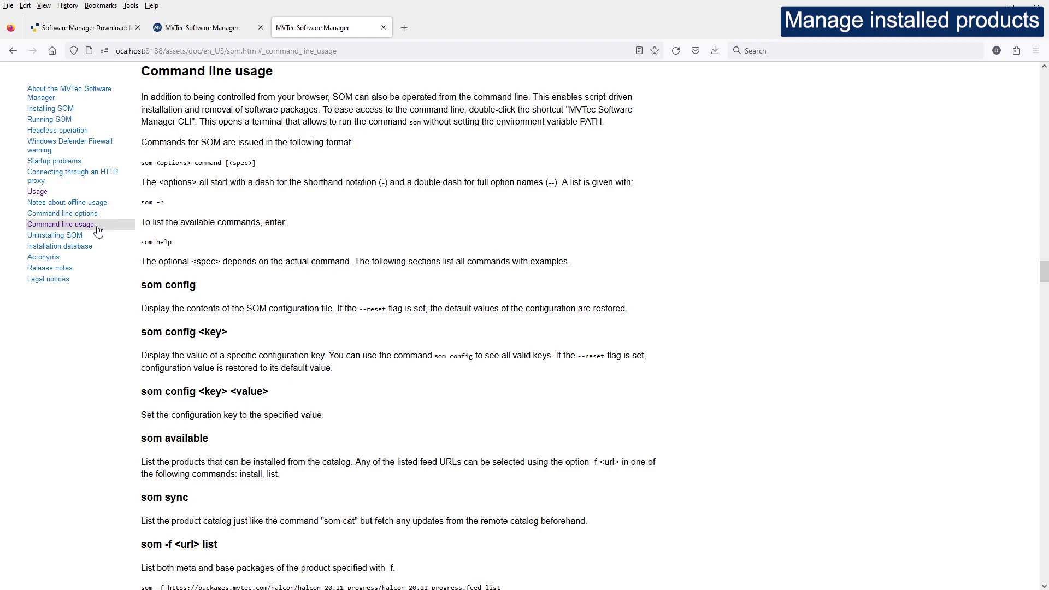
left_click(104, 179)
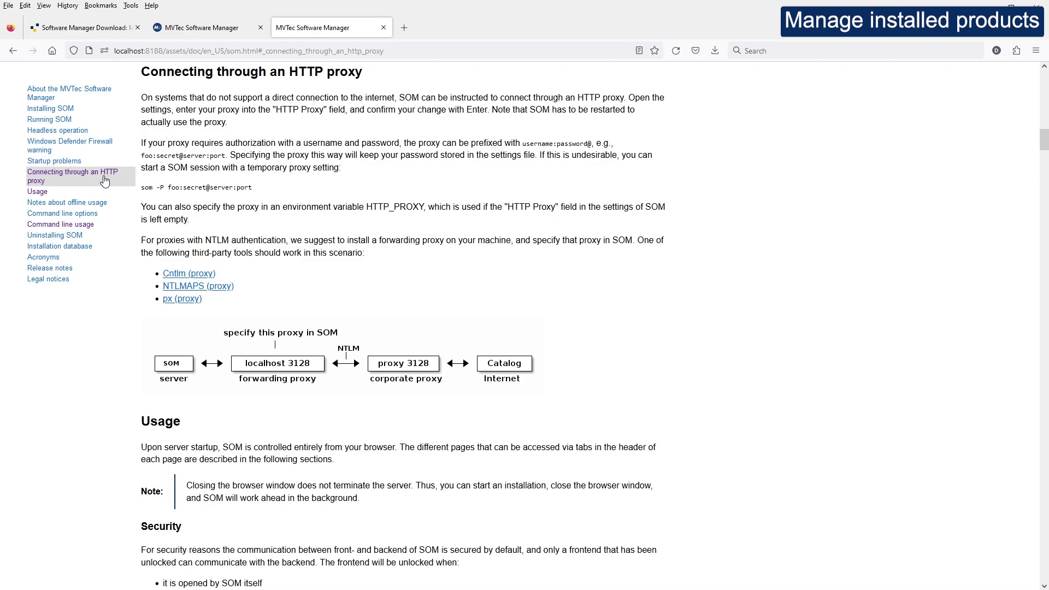
left_click(199, 33)
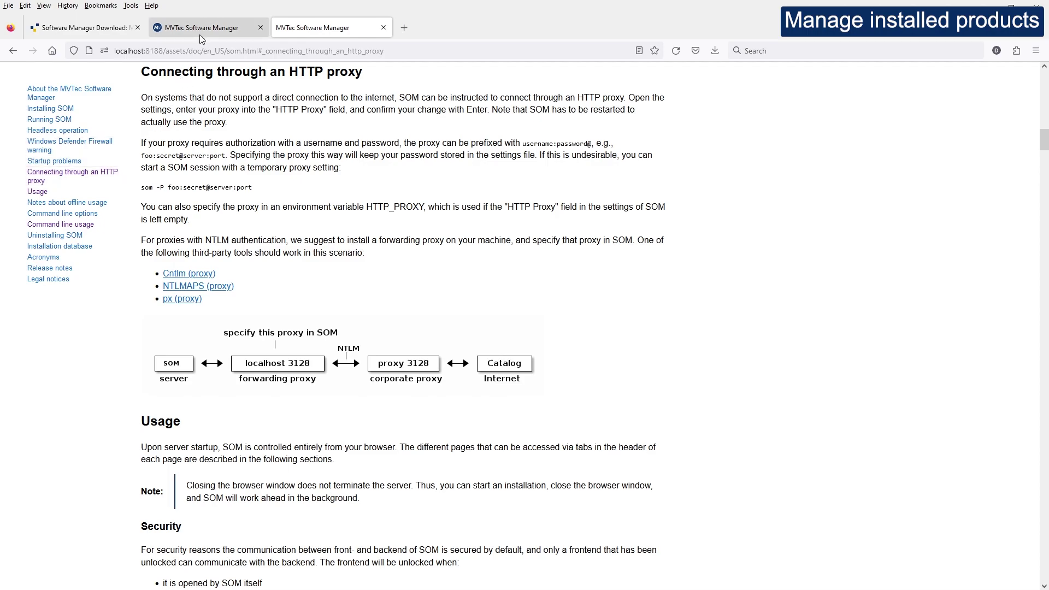